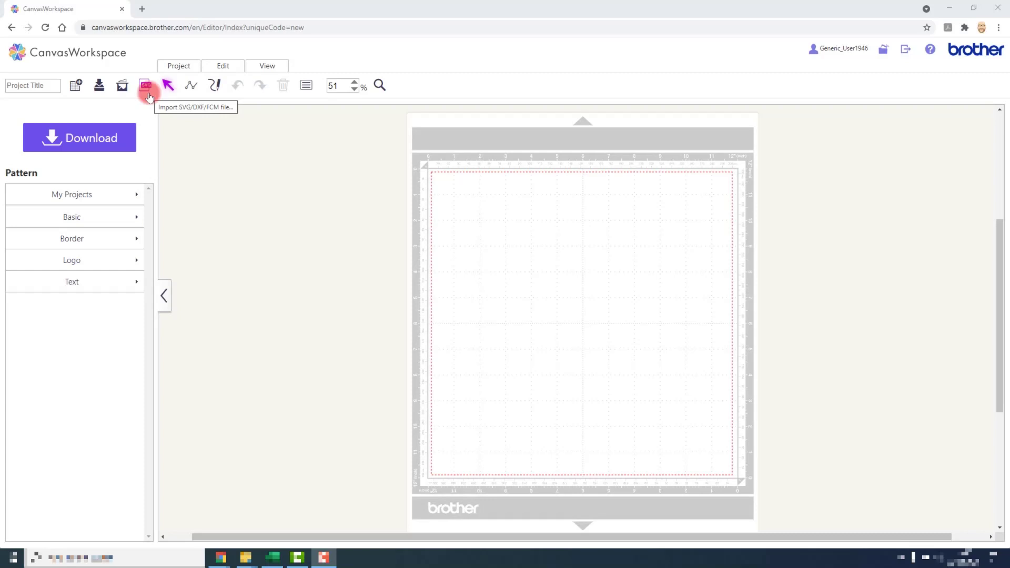
Import 000085_A.fcm, placing its leaf-patterned and plain bookmark outlines on the mat.
left_click(147, 87)
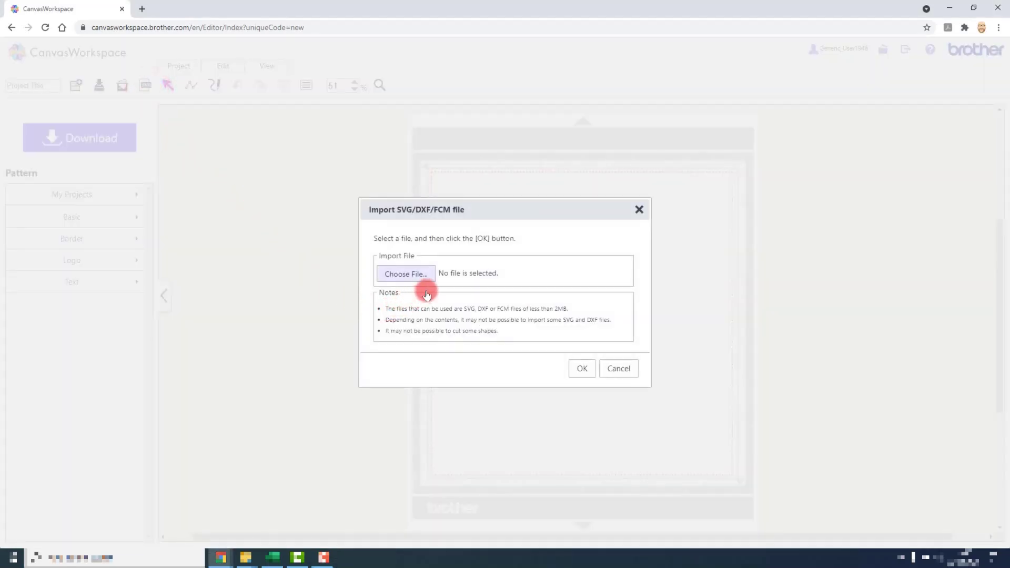
left_click(405, 273)
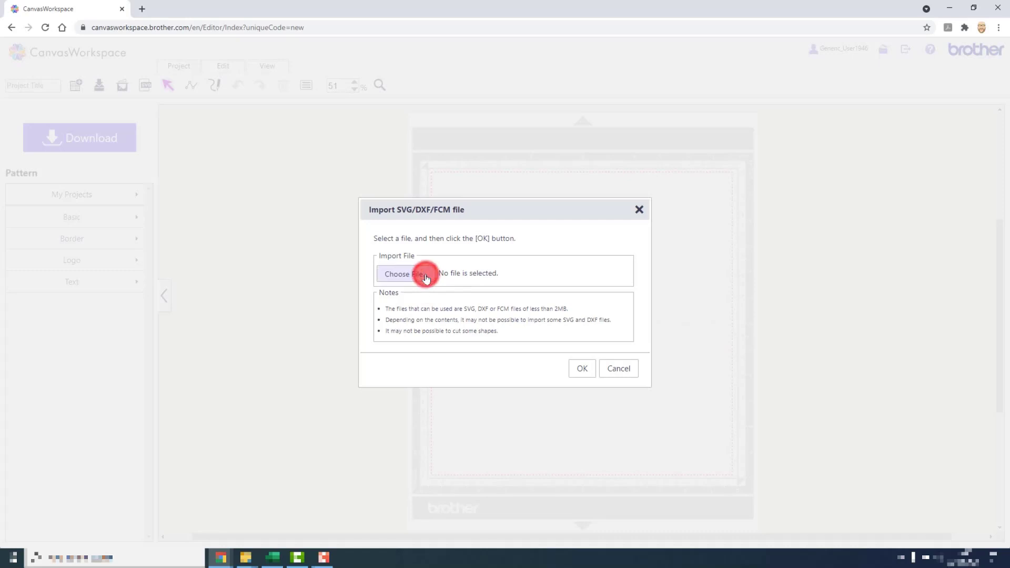
left_click(426, 275)
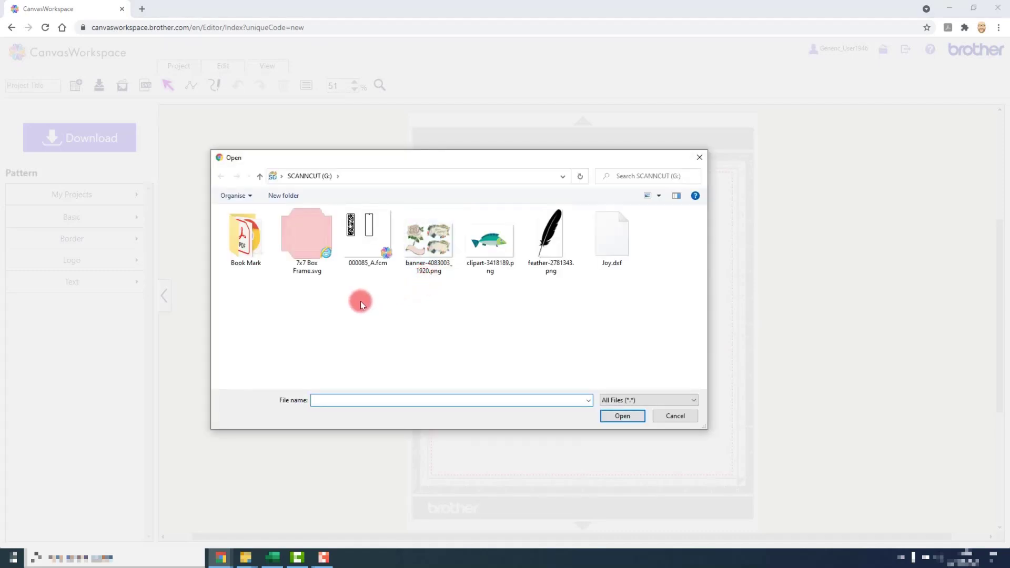
left_click(366, 253)
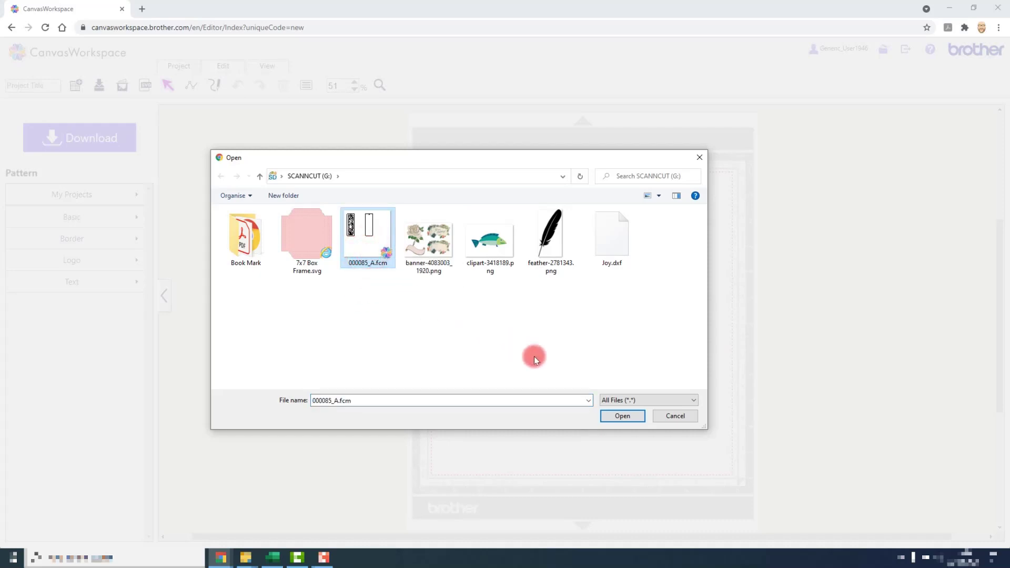
left_click(622, 416)
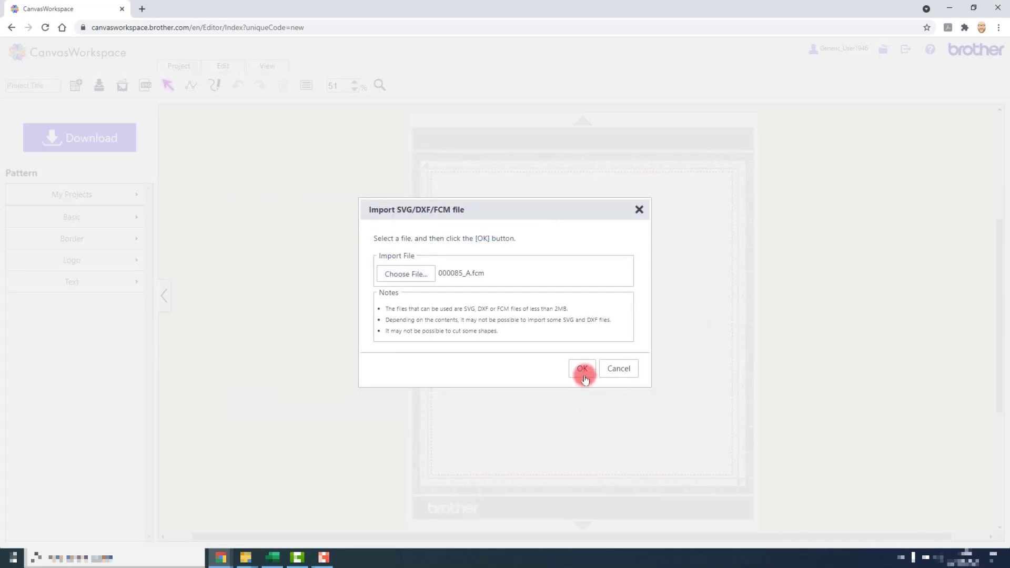
left_click(583, 369)
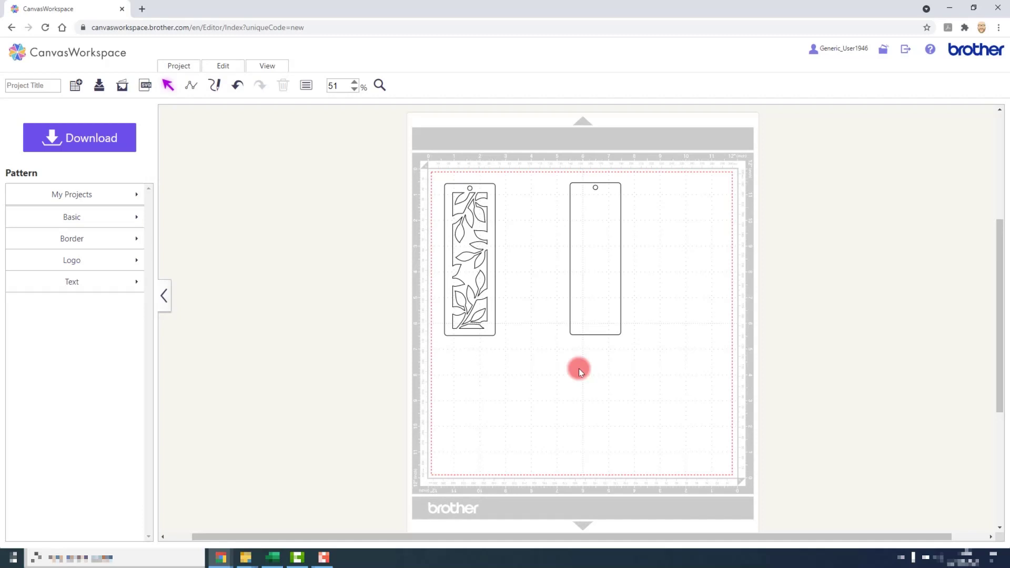
Delete the two selected bookmark shapes, leaving the mat empty.
key("Delete")
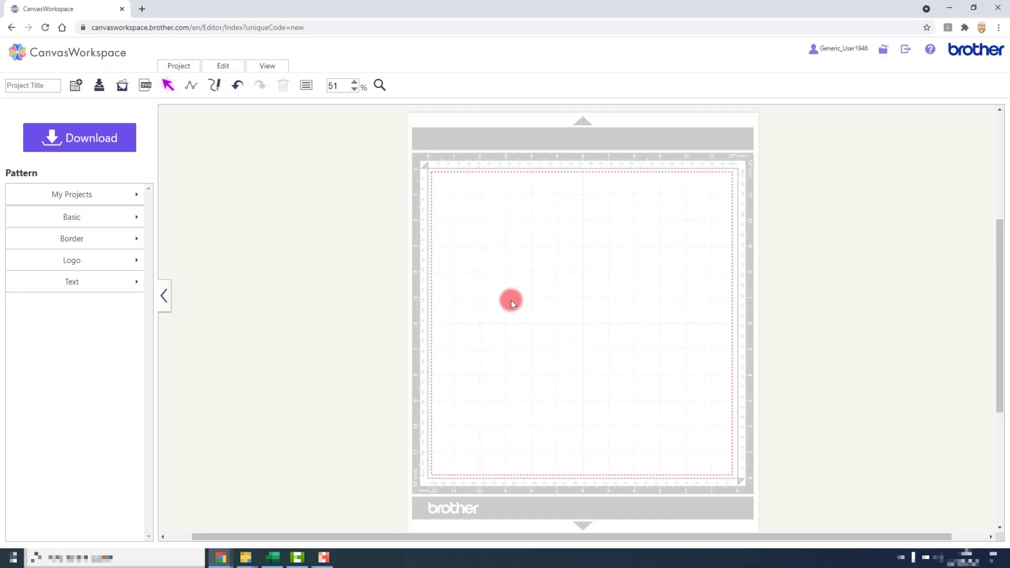
Import 7x7 Box Frame.svg, placing the pink box frame template with score lines on the mat.
left_click(147, 85)
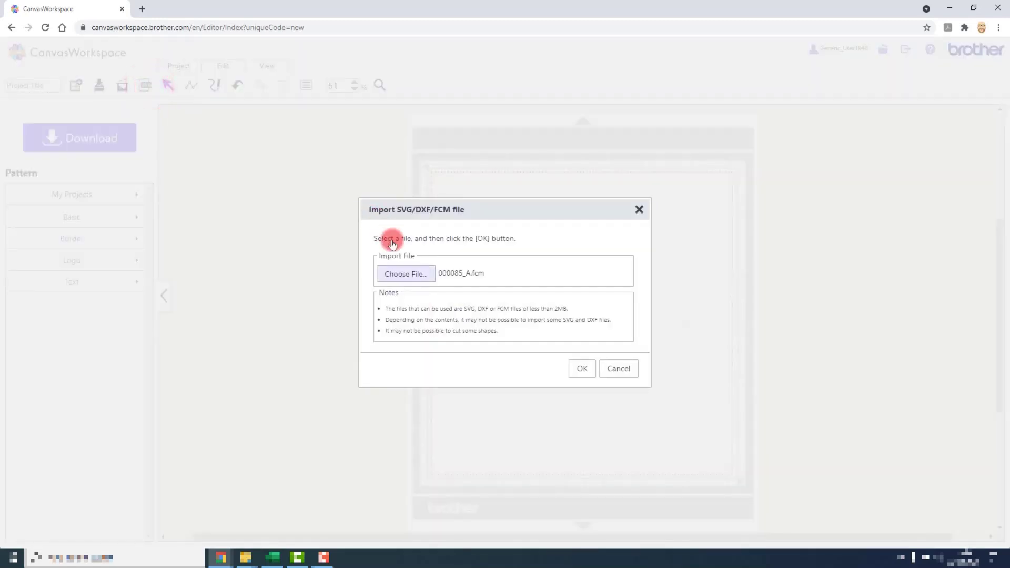
left_click(406, 274)
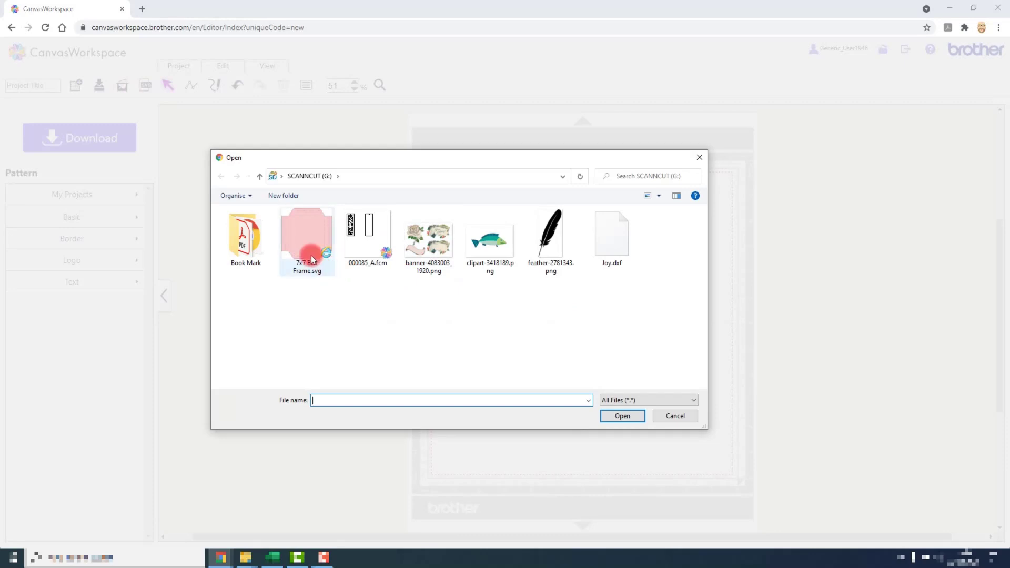
left_click(311, 255)
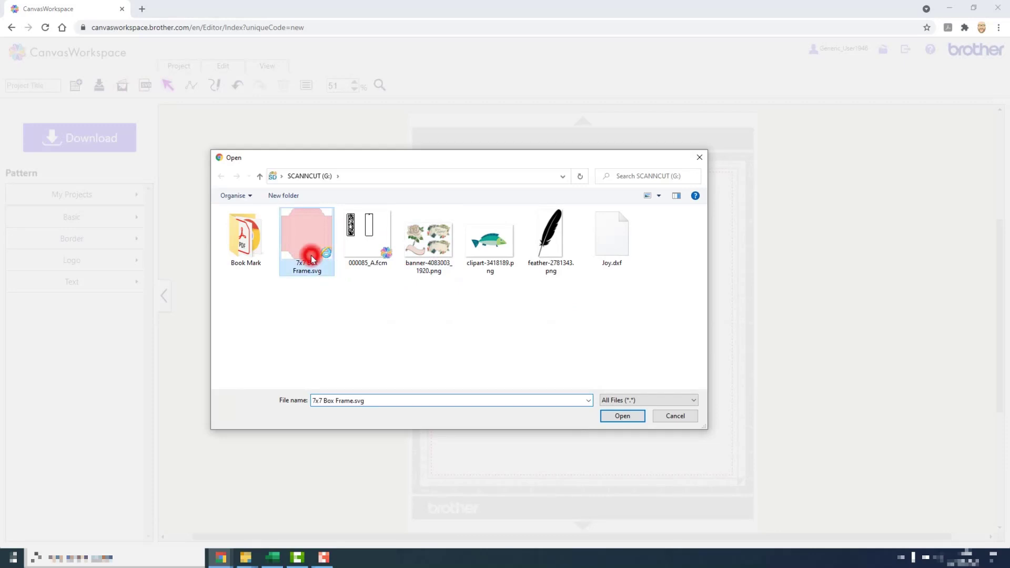
left_click(612, 417)
left_click(582, 370)
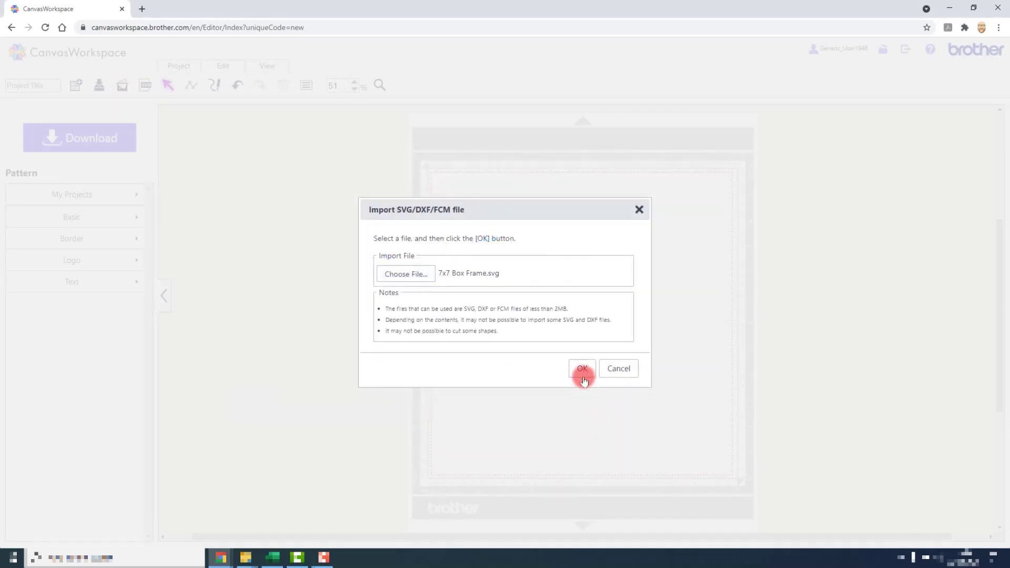